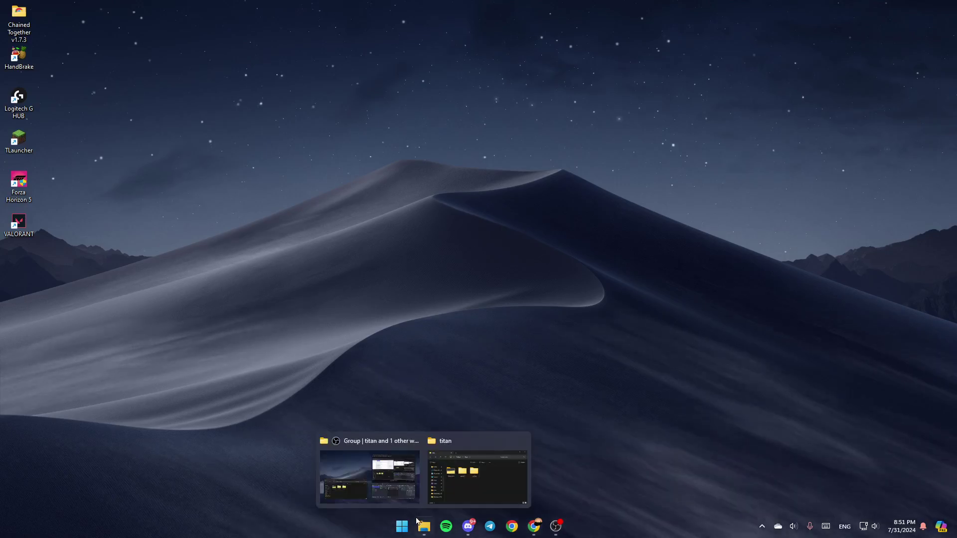
Step: Launch File Explorer from a Start menu search for 'file'
{"action": "left_click", "coordinate": [404, 529]}
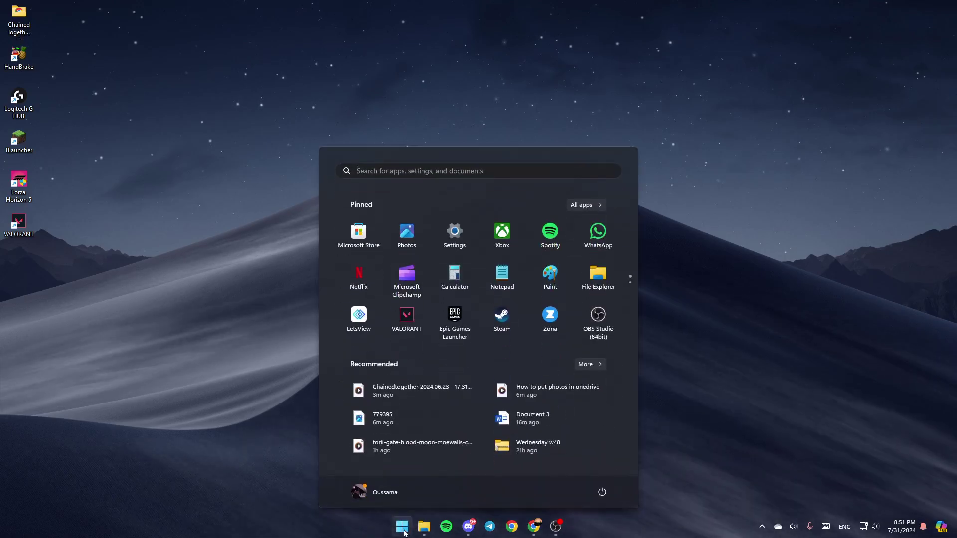
{"action": "type", "text": "file"}
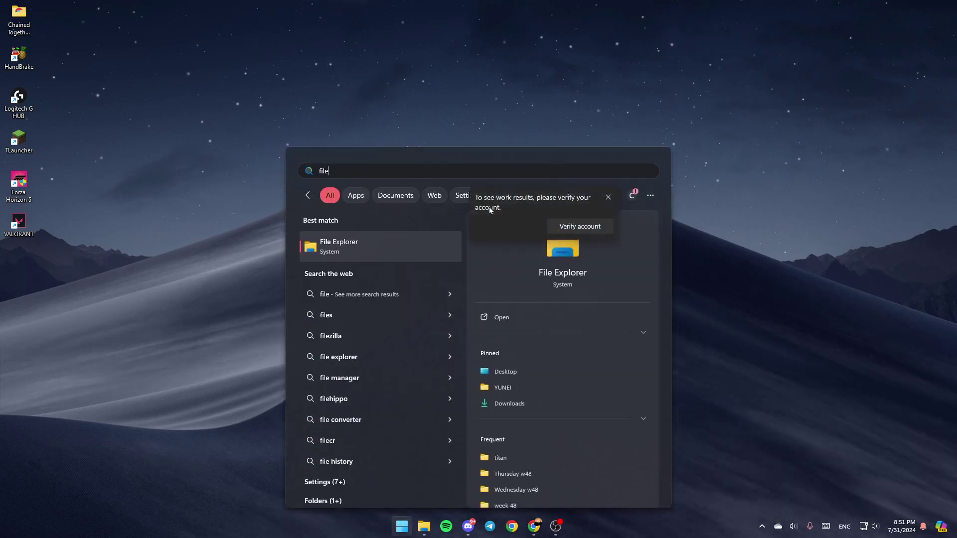
{"action": "left_click", "coordinate": [513, 324]}
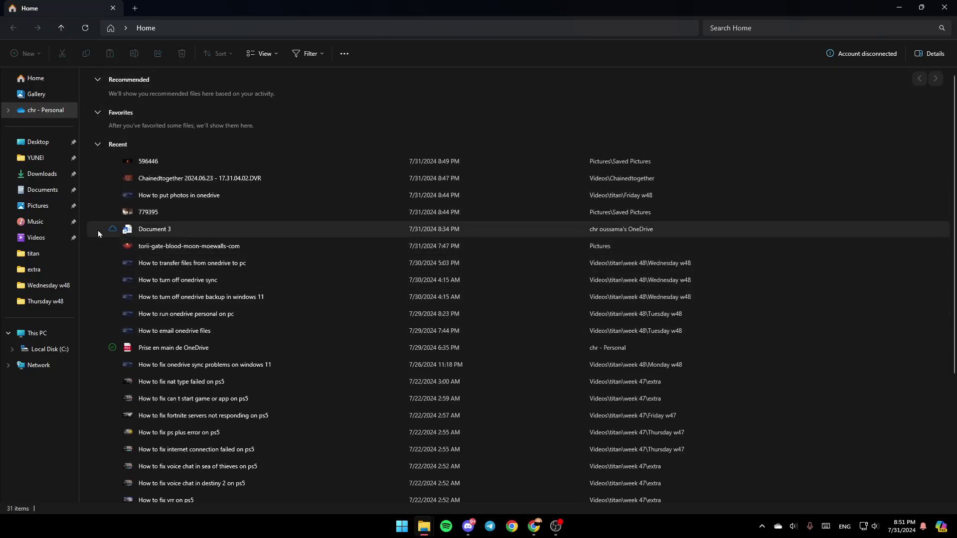
Step: Bring up the context menu for the 'chr - Personal' OneDrive folder in the navigation pane
{"action": "right_click", "coordinate": [53, 112]}
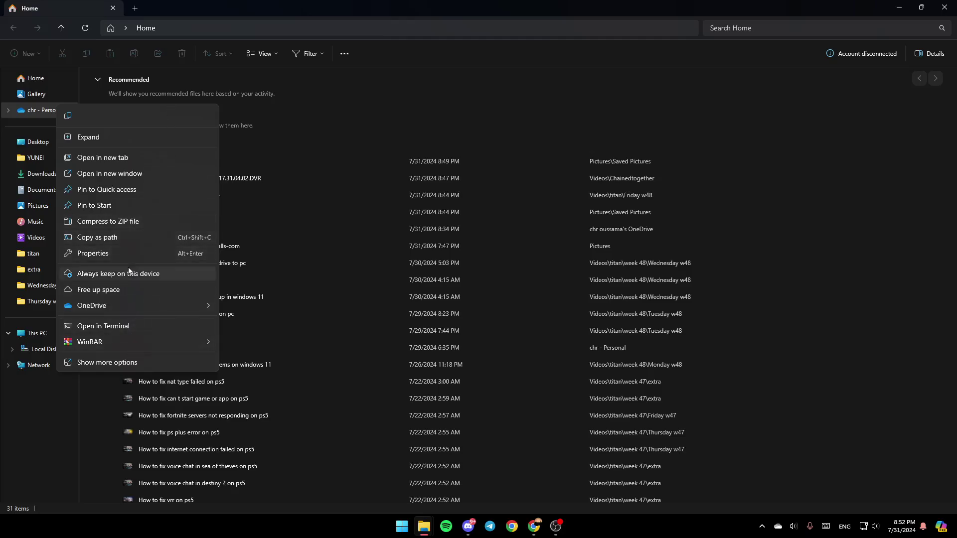
{"action": "mouse_move", "coordinate": [92, 306]}
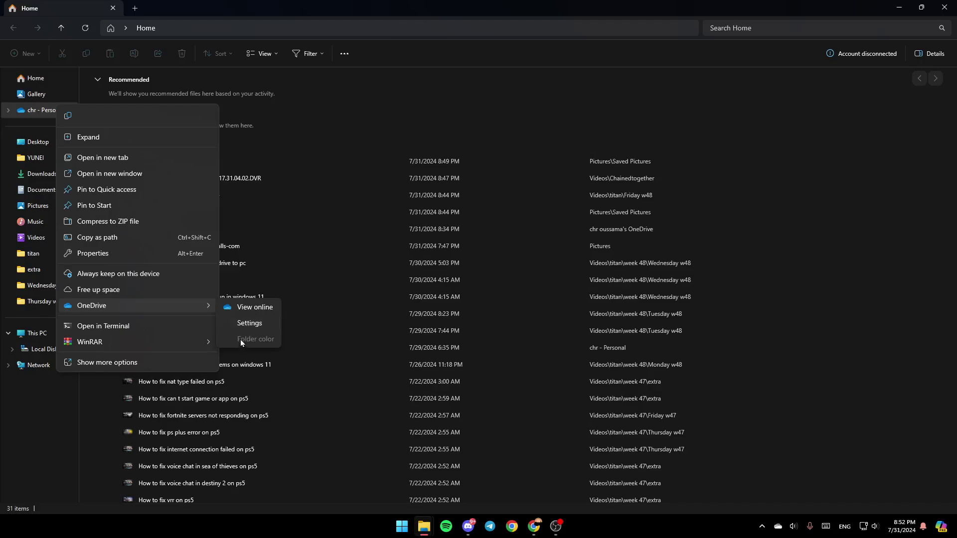
{"action": "left_click", "coordinate": [243, 326]}
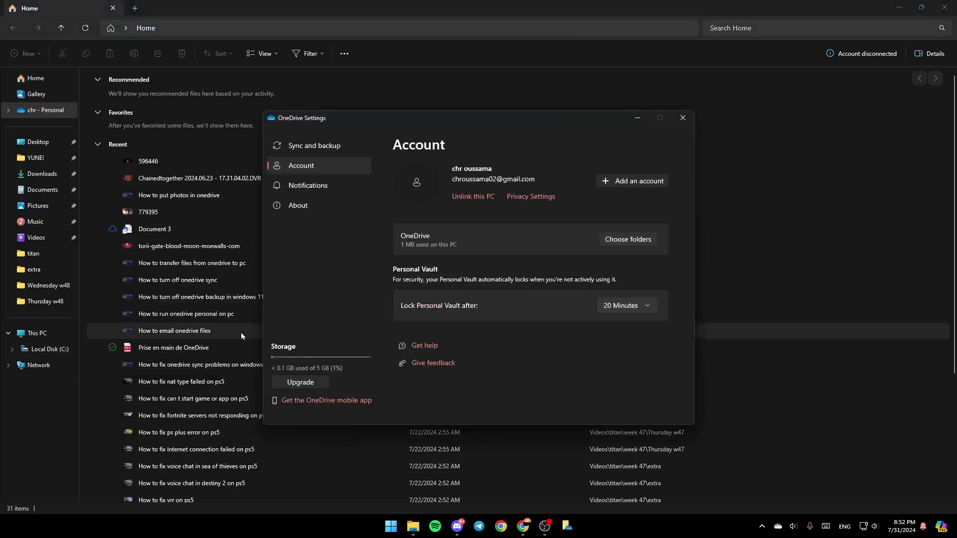
{"action": "left_click", "coordinate": [324, 147]}
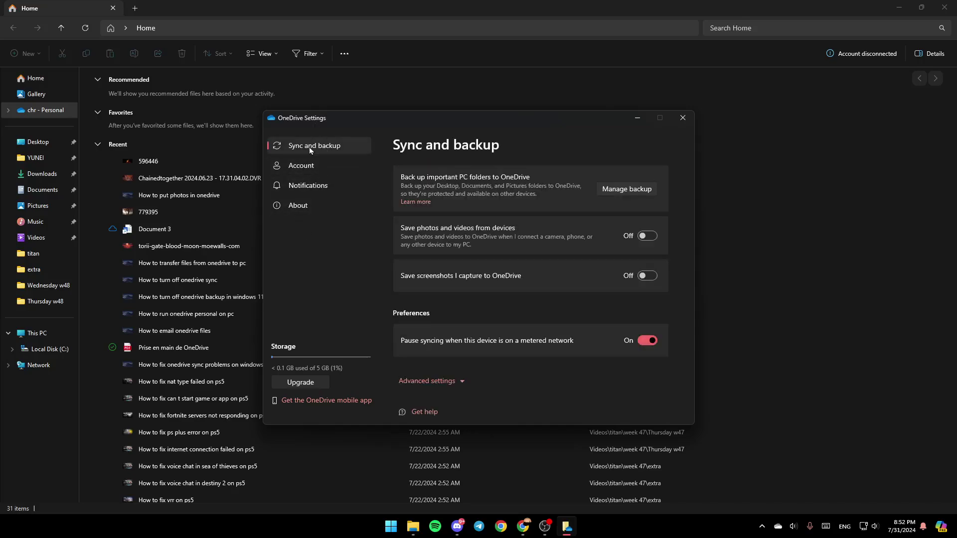
{"action": "left_click", "coordinate": [322, 172]}
{"action": "left_click", "coordinate": [314, 190]}
{"action": "left_click", "coordinate": [311, 206]}
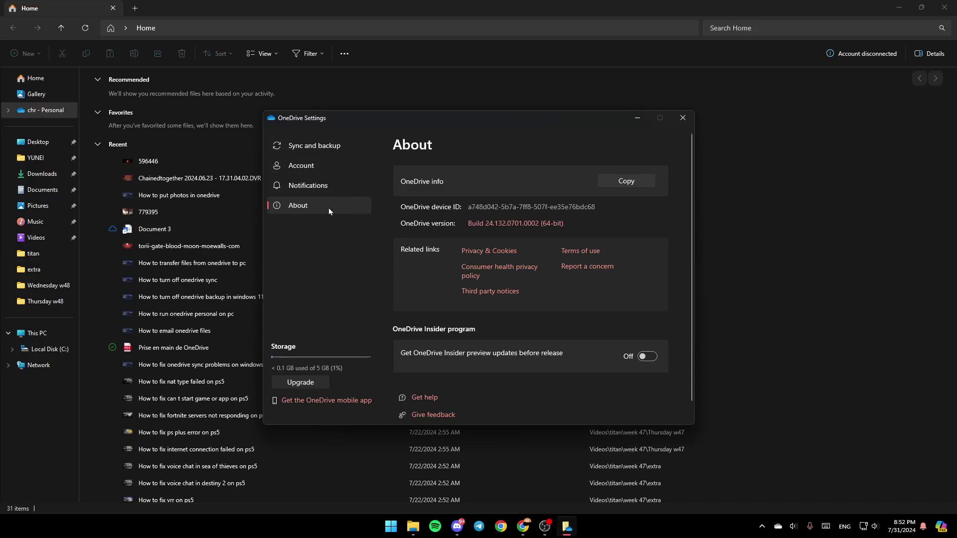
{"action": "left_click", "coordinate": [326, 174]}
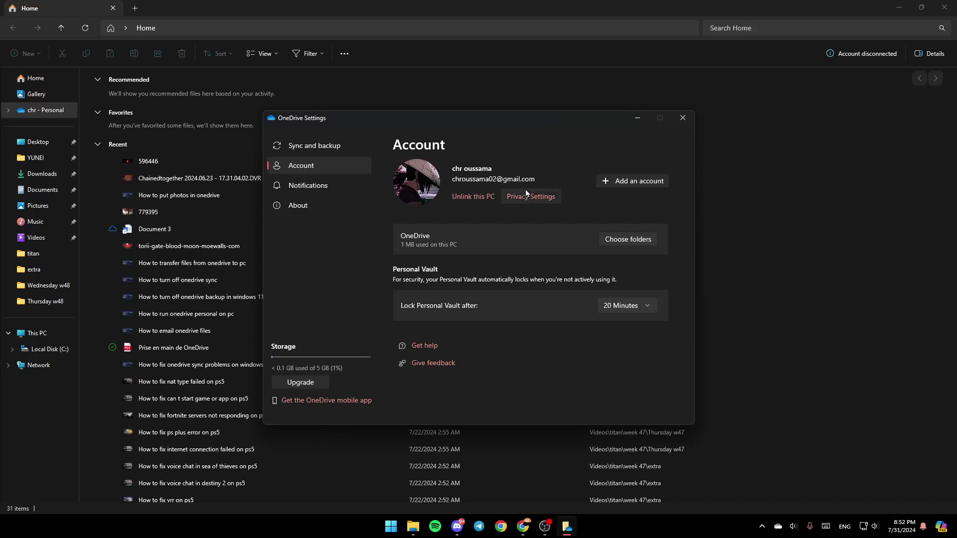
Step: Try adding a second OneDrive account, close the refused setup, then view Sync and backup
{"action": "left_click", "coordinate": [622, 187]}
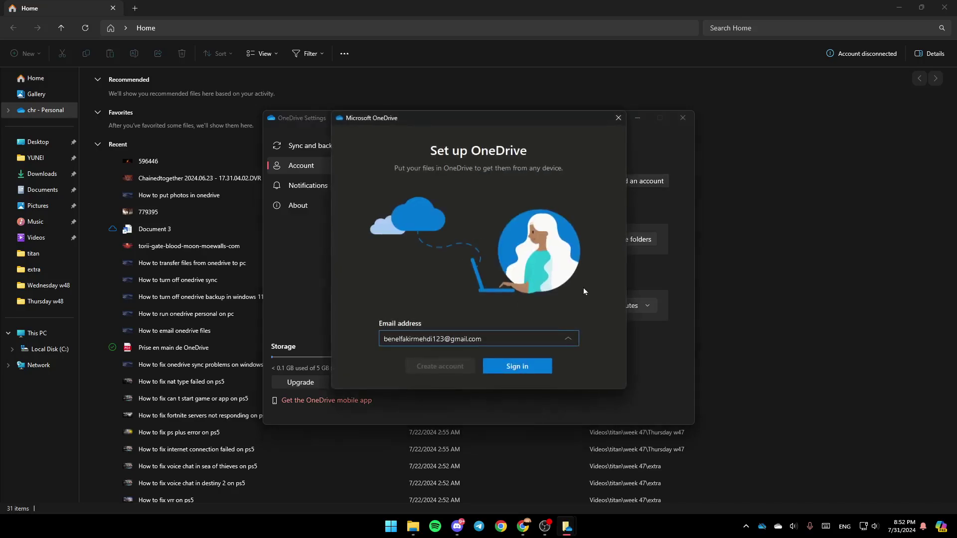
{"action": "left_click_drag", "start_coordinate": [490, 126], "coordinate": [533, 132]}
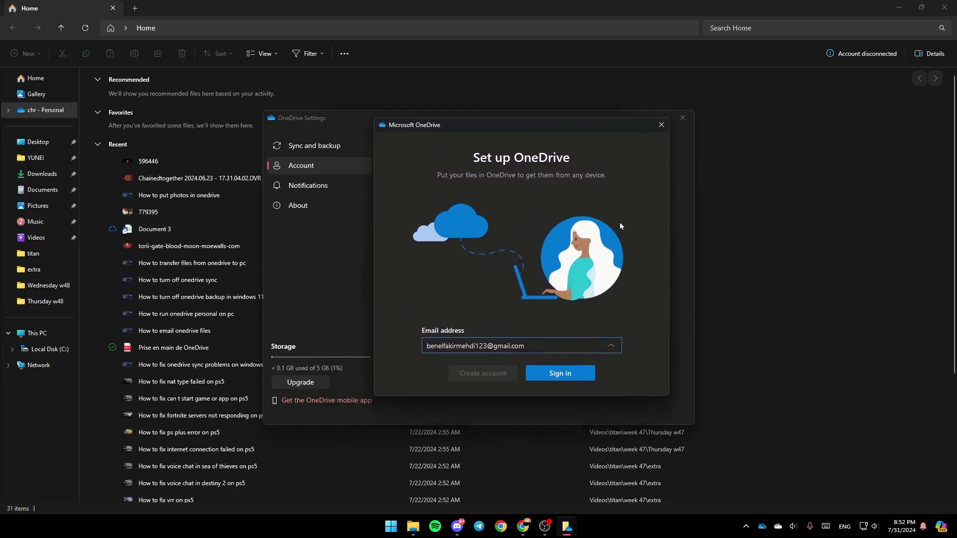
{"action": "left_click_drag", "start_coordinate": [535, 344], "coordinate": [395, 349]}
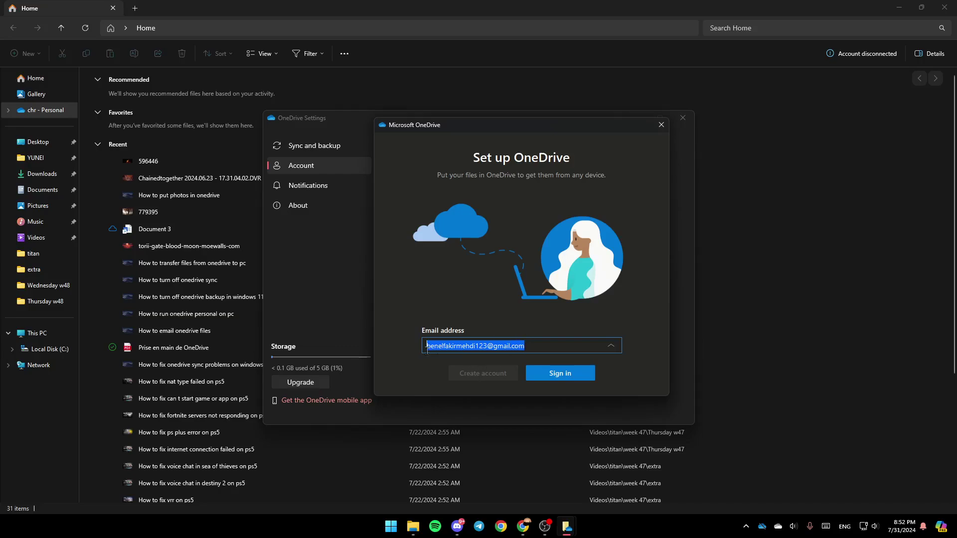
{"action": "left_click", "coordinate": [549, 373]}
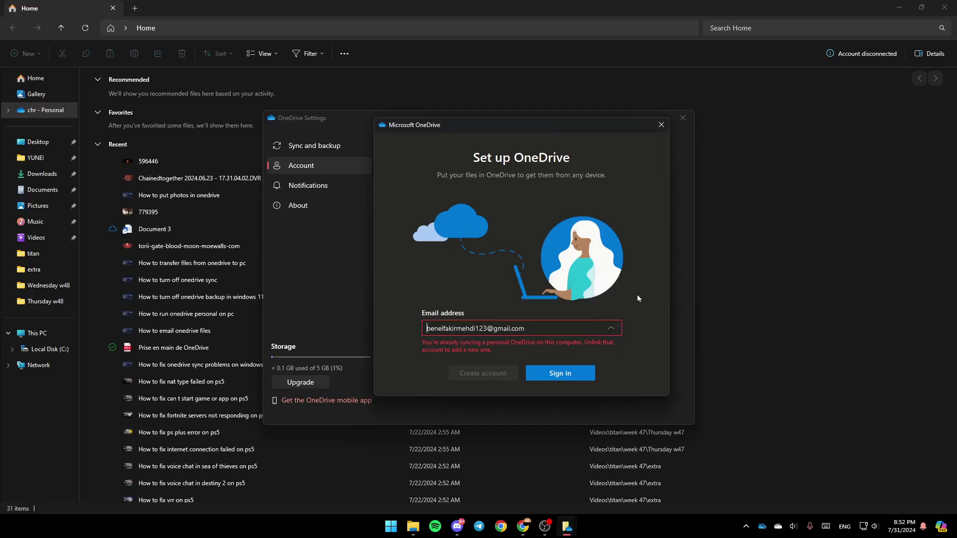
{"action": "left_click", "coordinate": [665, 132]}
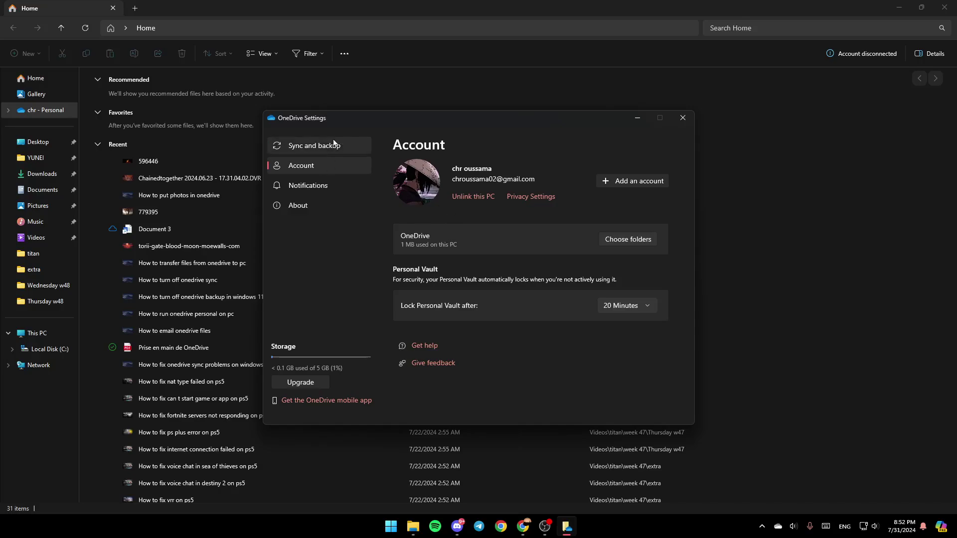
{"action": "left_click", "coordinate": [302, 148]}
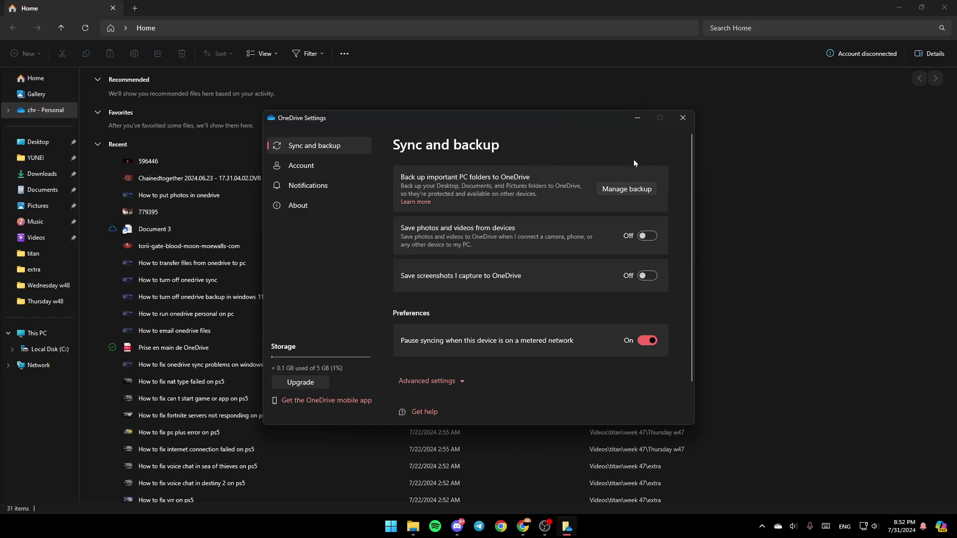
{"action": "left_click", "coordinate": [623, 193]}
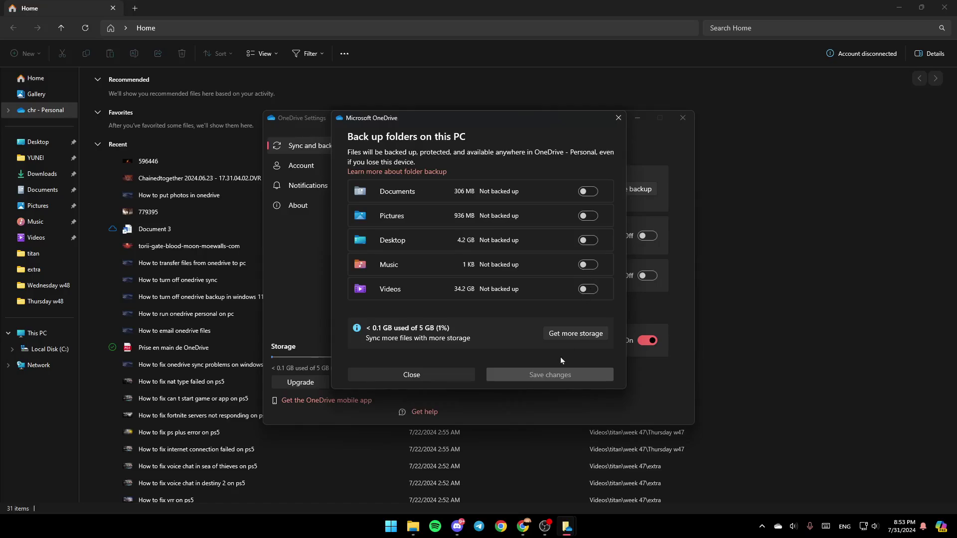
{"action": "left_click", "coordinate": [615, 120]}
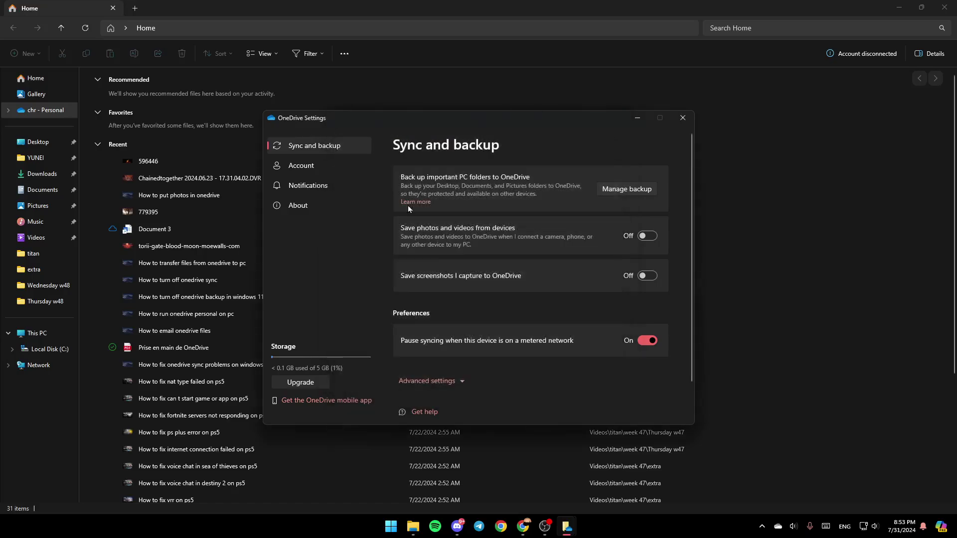